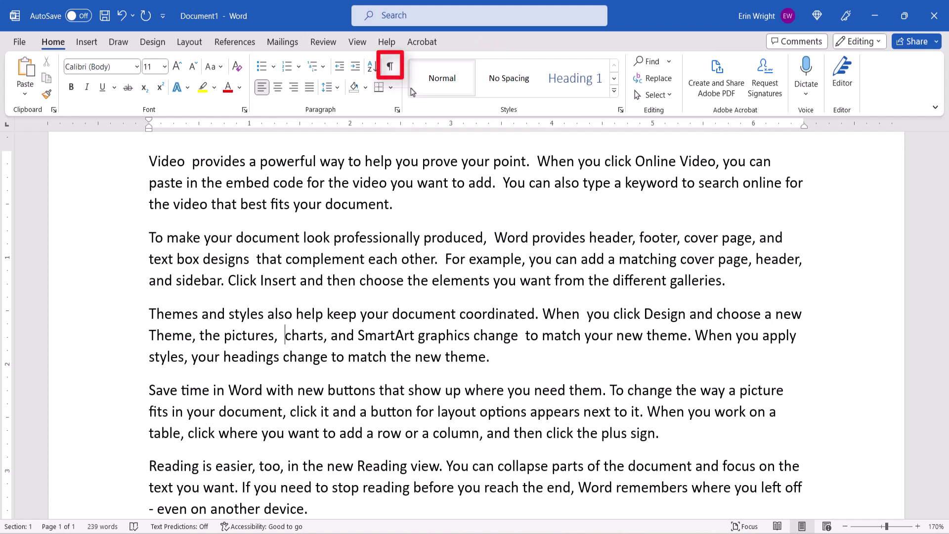
# Turn on Show/Hide ¶ so the double spaces between words become visible.
pyautogui.click(391, 66)
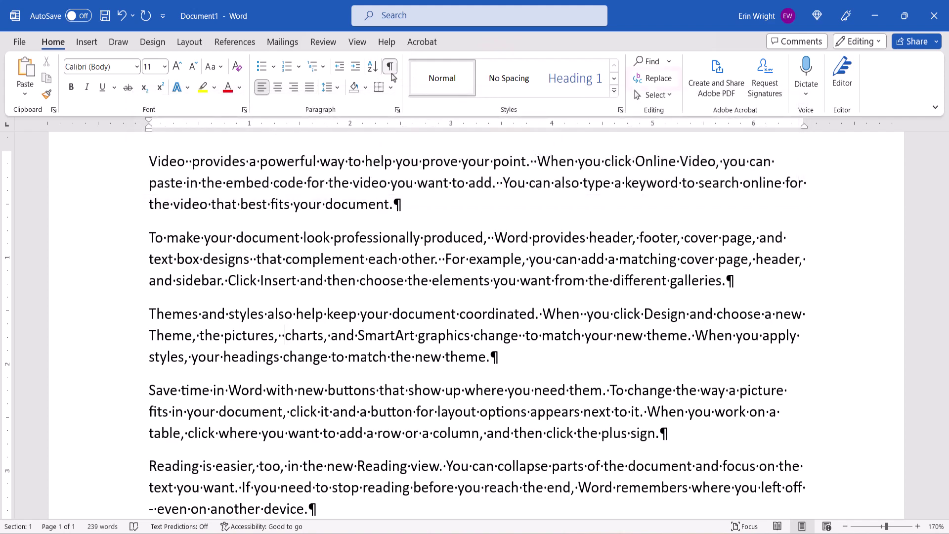
# Open Find and Replace, entering two spaces to find and moving to the Replace with field.
pyautogui.click(659, 79)
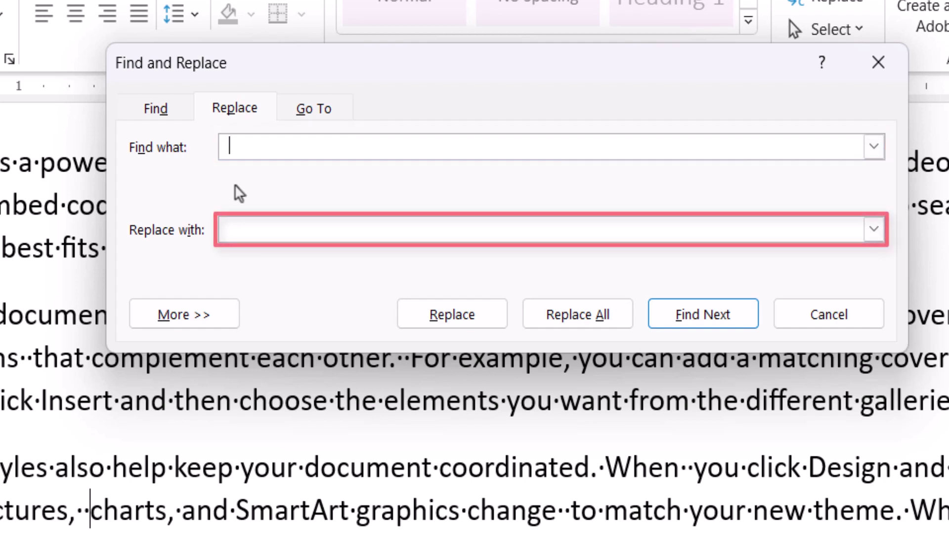
pyautogui.click(226, 230)
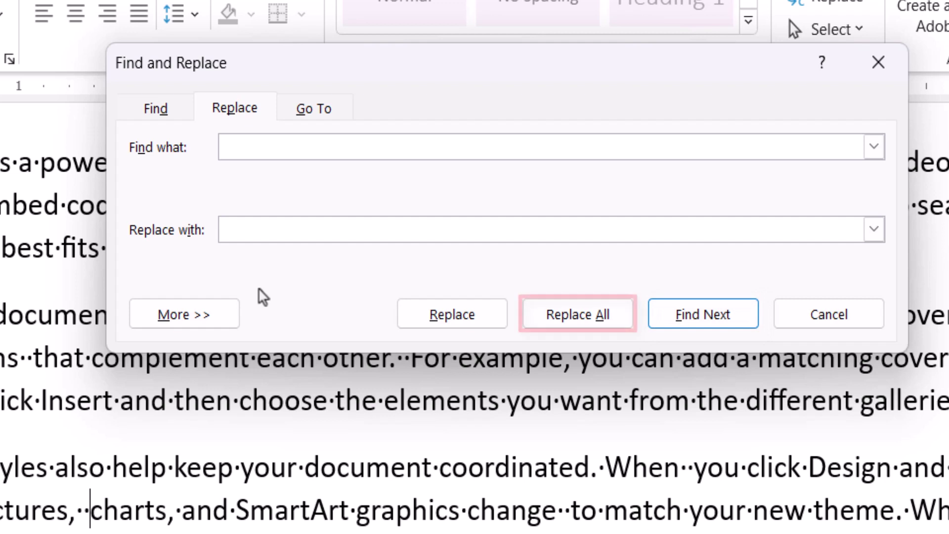
# Replace all double spaces (9 replacements), acknowledge the count, and close Find and Replace.
pyautogui.click(552, 314)
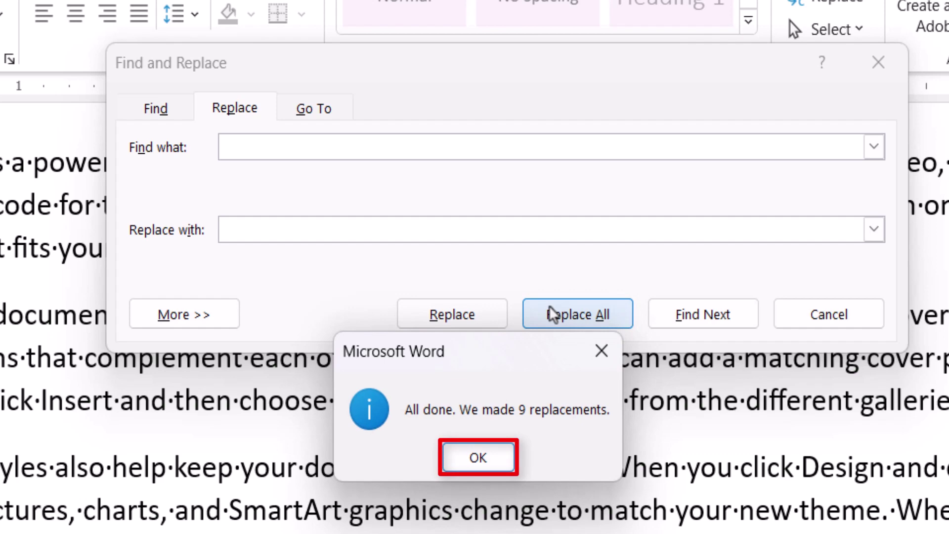
pyautogui.click(484, 458)
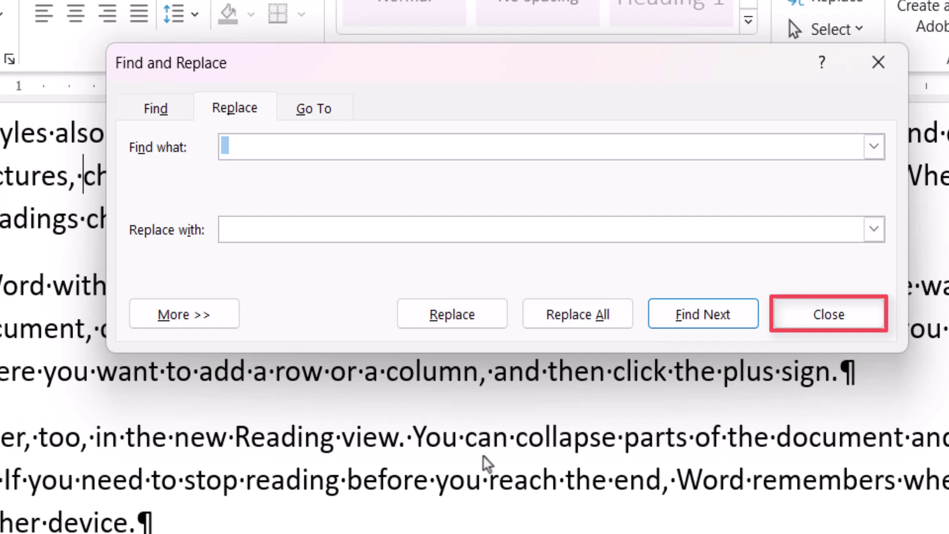
pyautogui.click(829, 321)
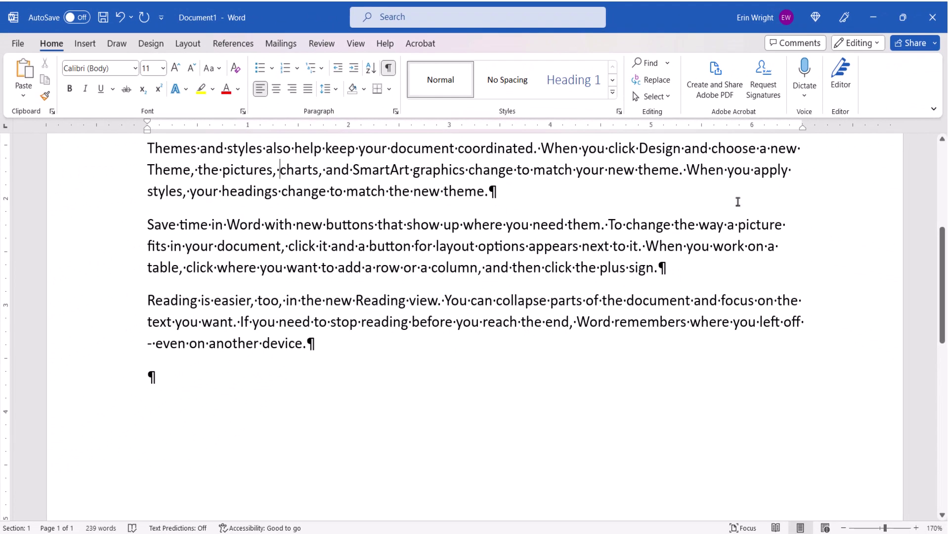
# Reopen the Find and Replace tool from the Home tab.
pyautogui.click(650, 80)
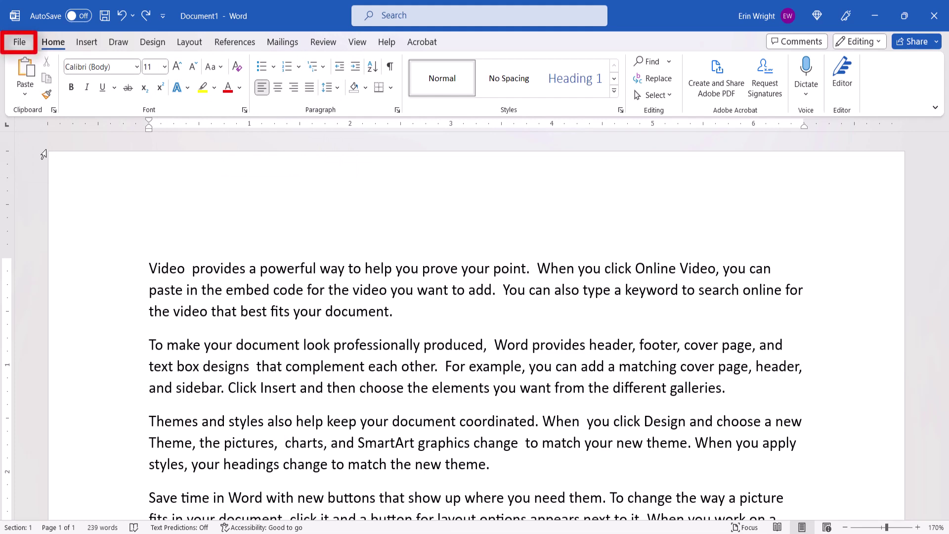
# Open Word Options from the File view on the Proofing page.
pyautogui.click(19, 42)
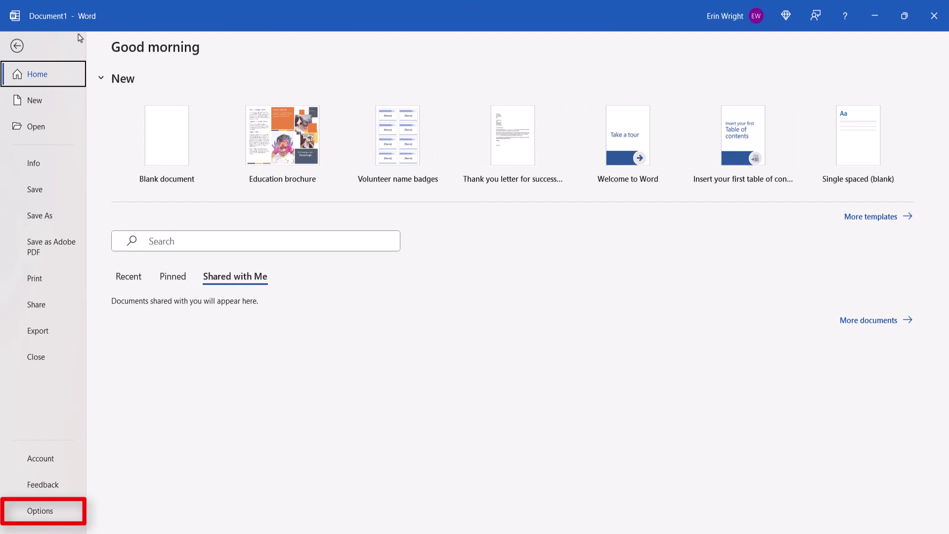
pyautogui.click(46, 511)
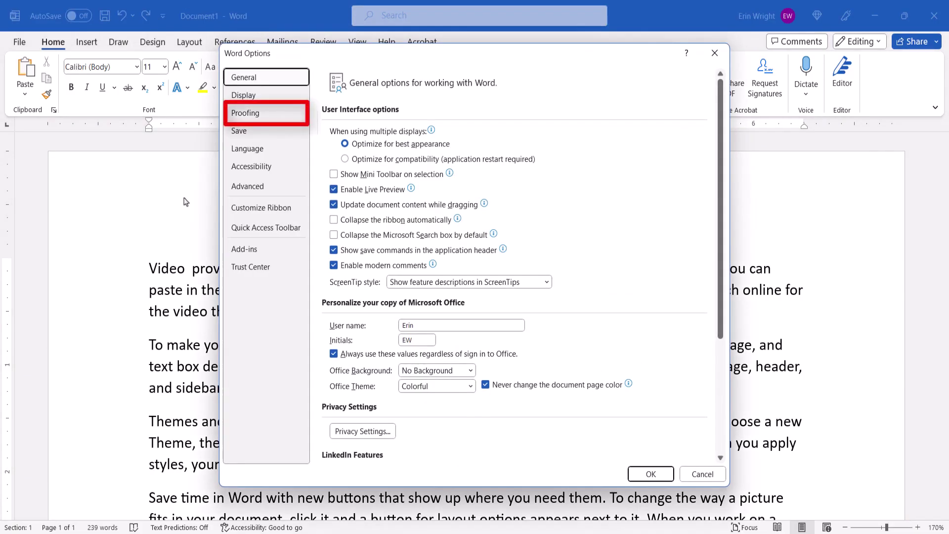
pyautogui.click(233, 116)
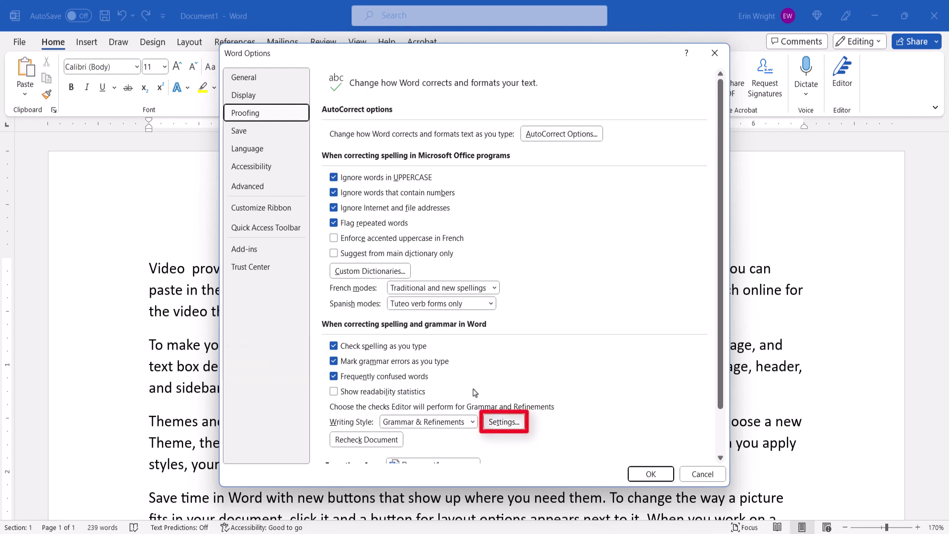
# In Grammar Settings, enable the Spacing check and require one space between sentences.
pyautogui.click(495, 425)
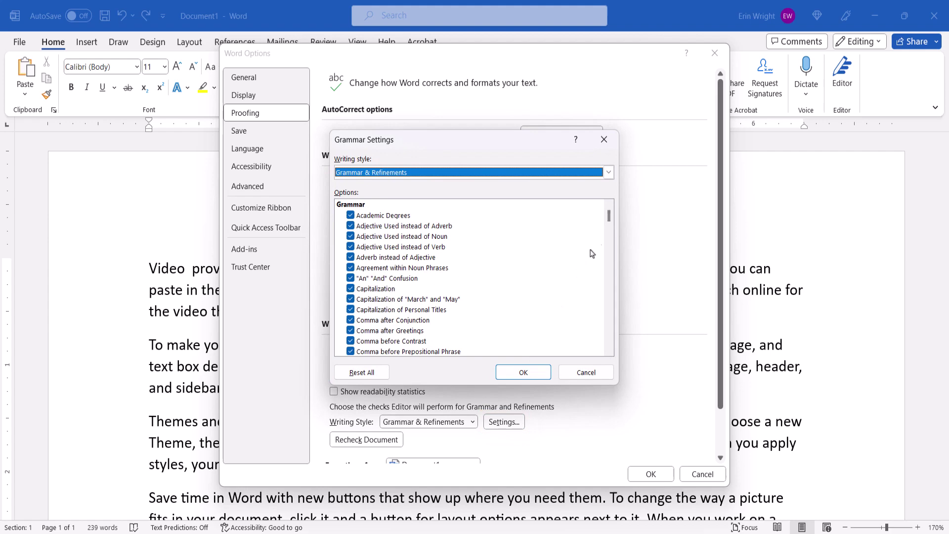
pyautogui.moveTo(609, 217); pyautogui.dragTo(610, 275)
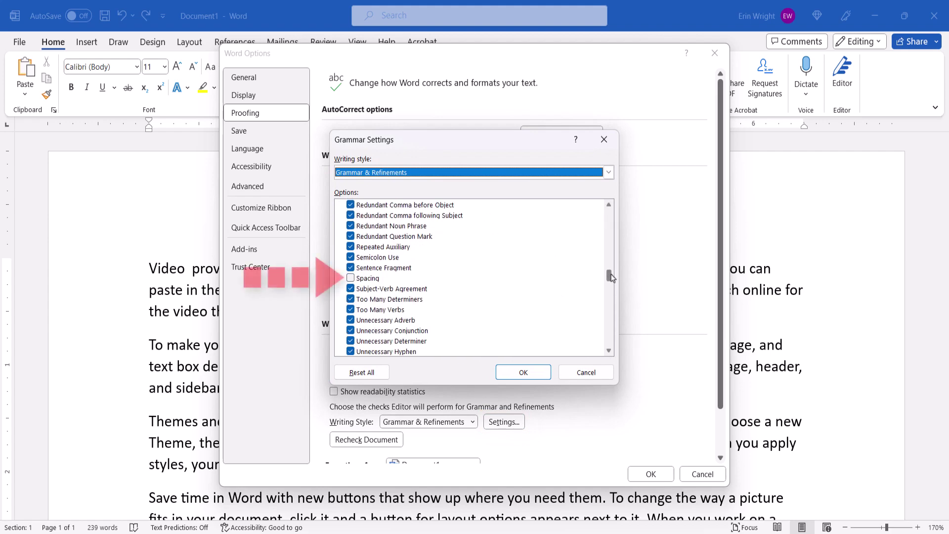
pyautogui.click(361, 281)
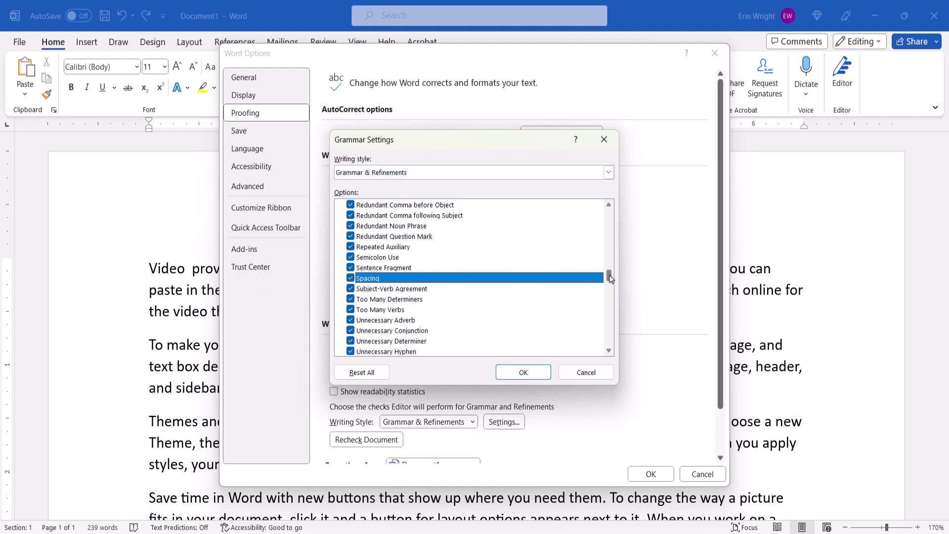
pyautogui.moveTo(609, 277); pyautogui.dragTo(610, 333)
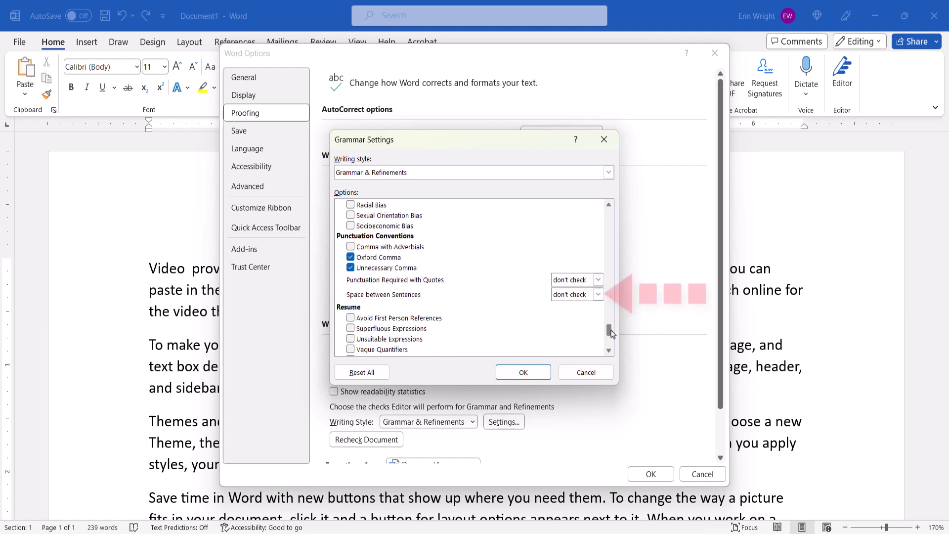
pyautogui.click(599, 298)
pyautogui.click(570, 324)
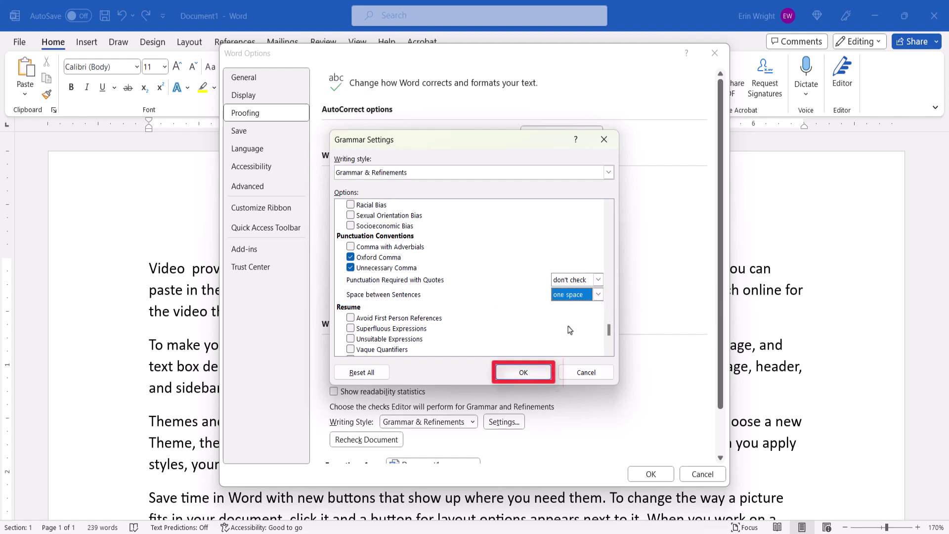
pyautogui.click(524, 373)
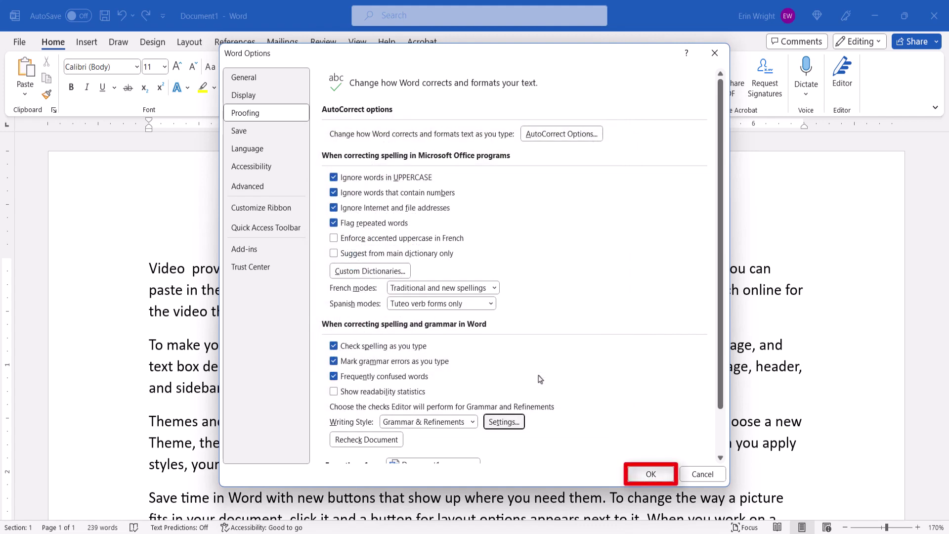
# Confirm Word Options, then fix the flagged double space after 'add.' to one space.
pyautogui.click(649, 474)
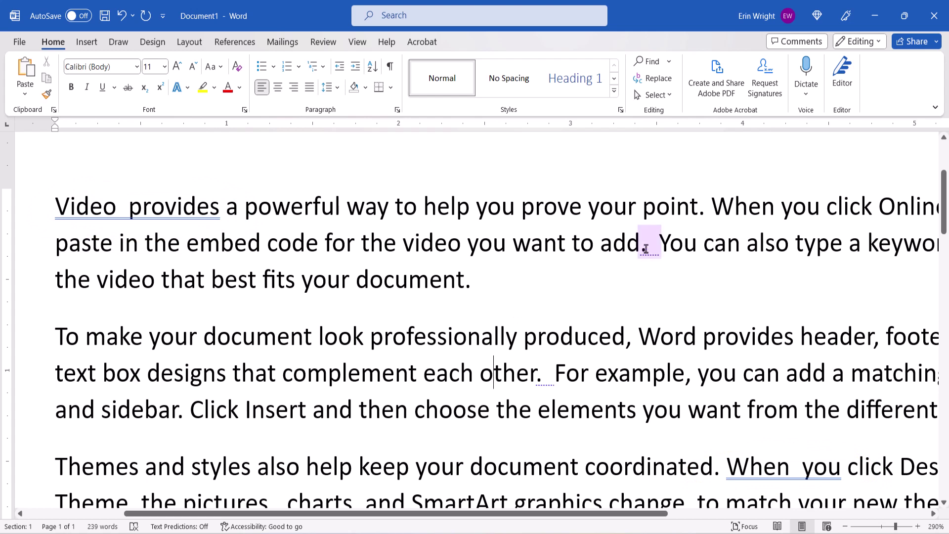
pyautogui.rightClick(644, 248)
pyautogui.moveTo(590, 269)
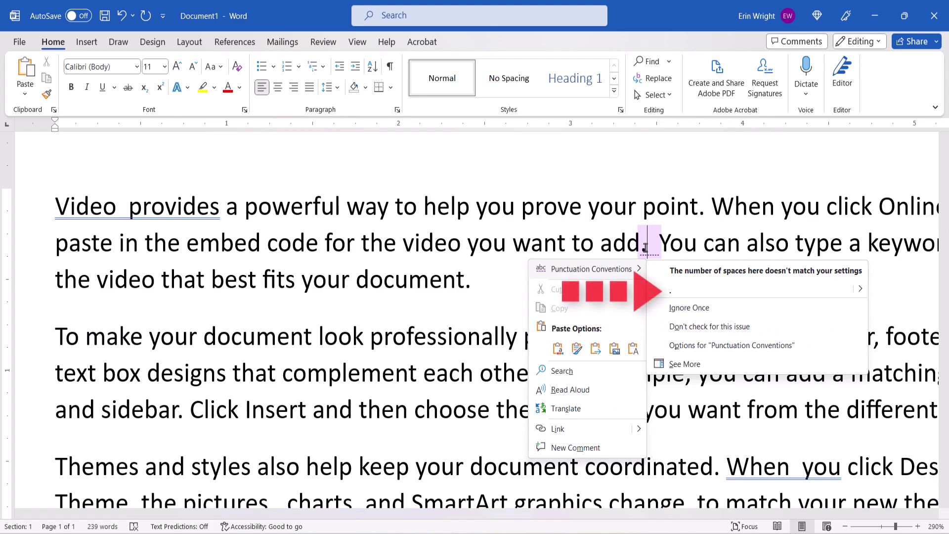
pyautogui.click(667, 290)
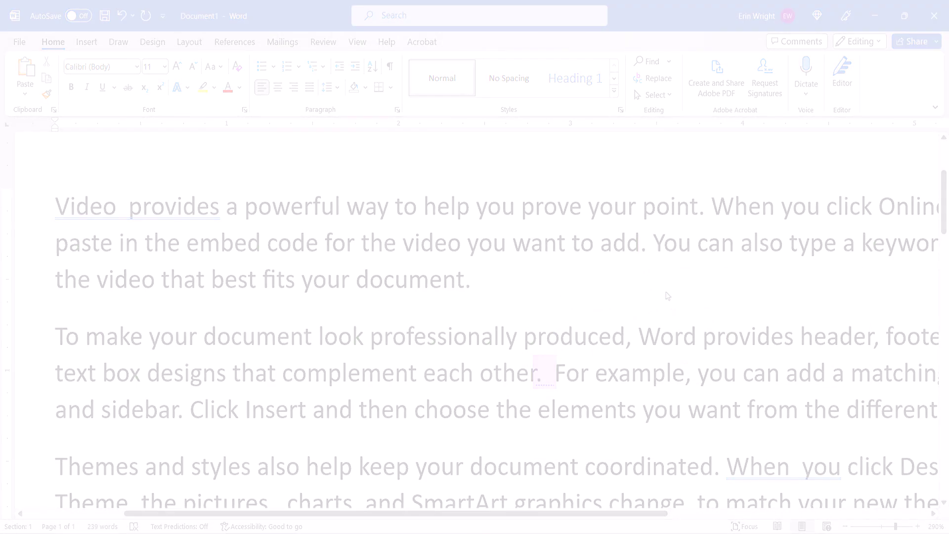